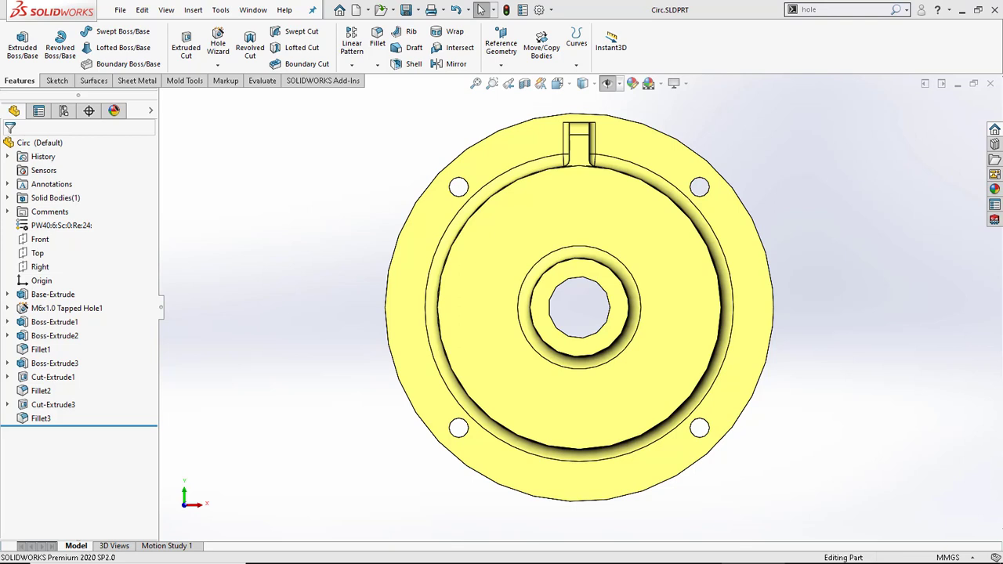
# Step: Edit M6x1.0 Tapped Hole1 in the Circ part to turn on the Cosmetic thread option
pyautogui.hotkey('ctrl', 'z')
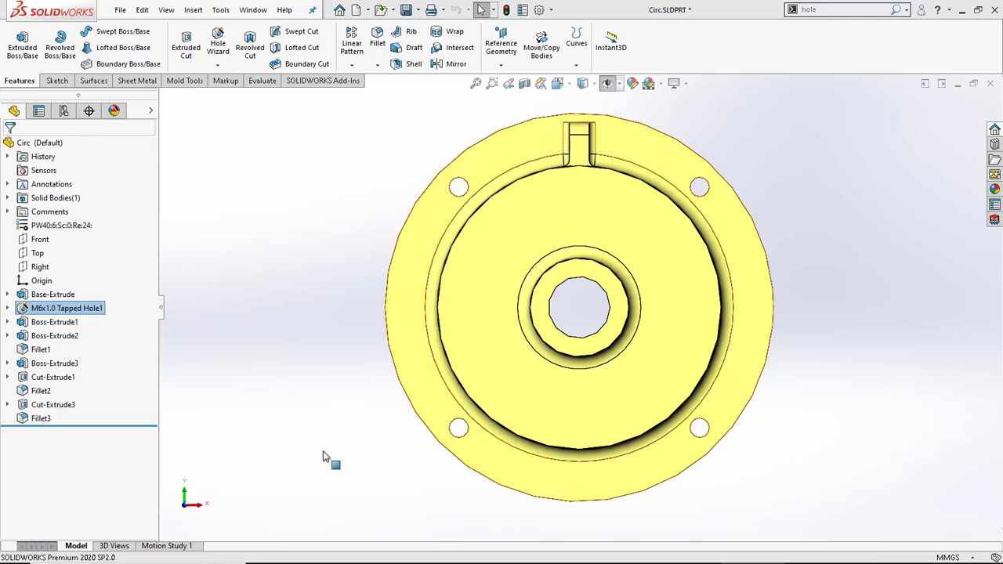
pyautogui.rightClick(99, 313)
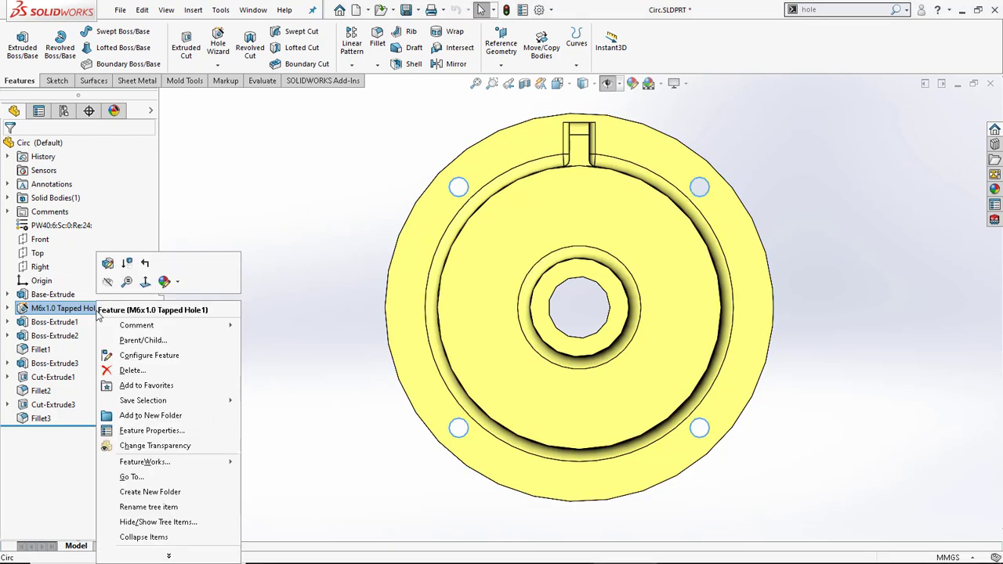
pyautogui.click(107, 263)
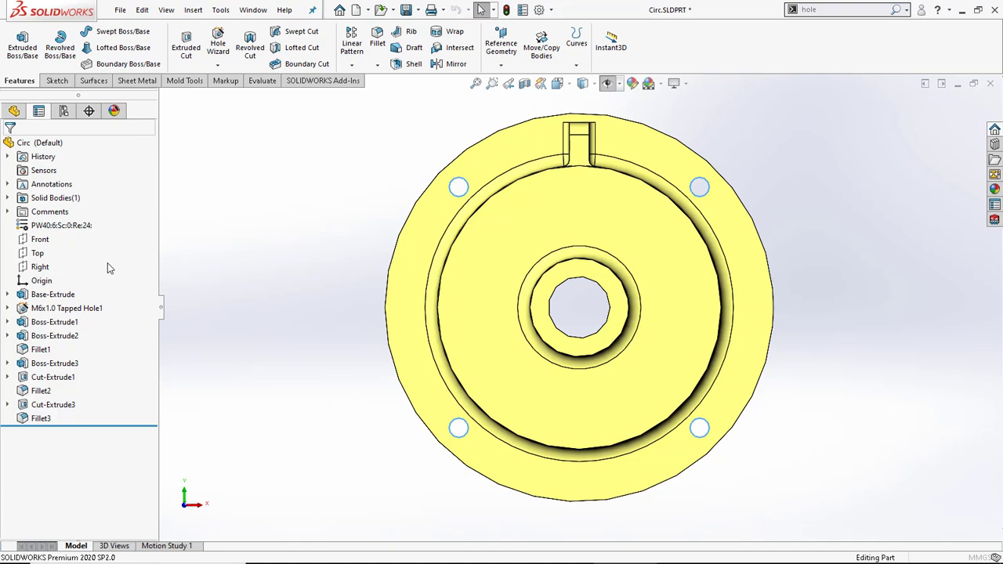
pyautogui.scroll(-5, 148, 298)
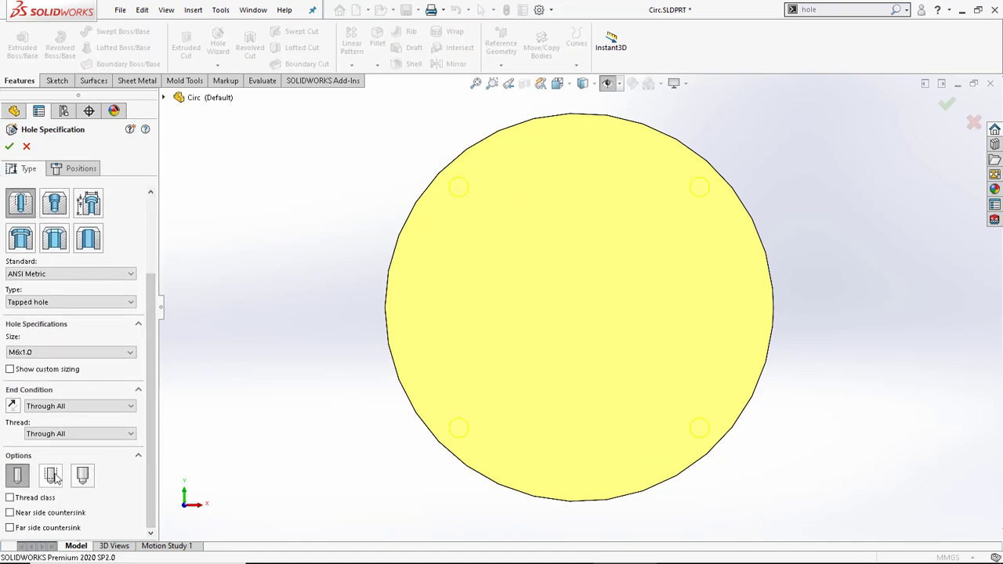
pyautogui.click(53, 477)
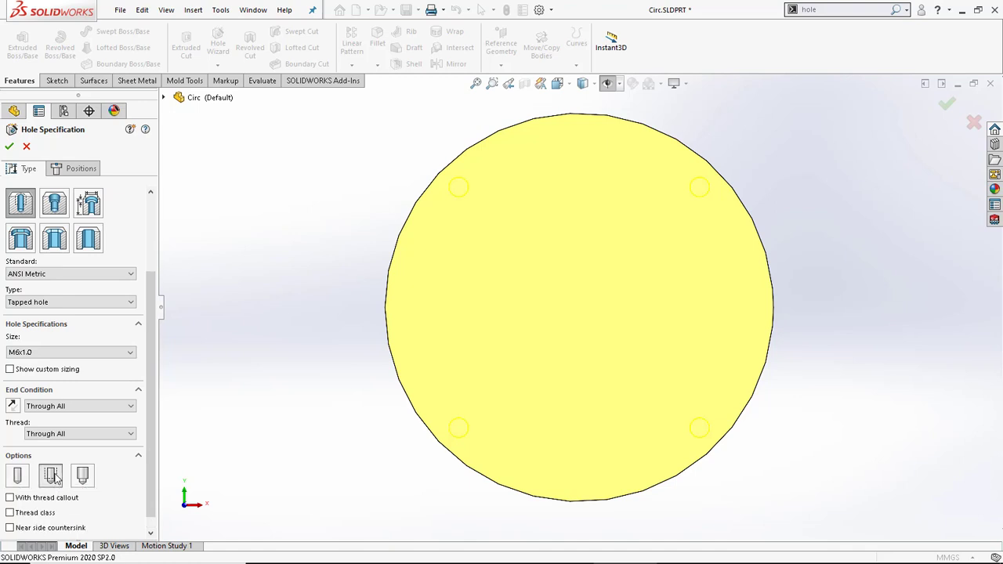
pyautogui.click(11, 148)
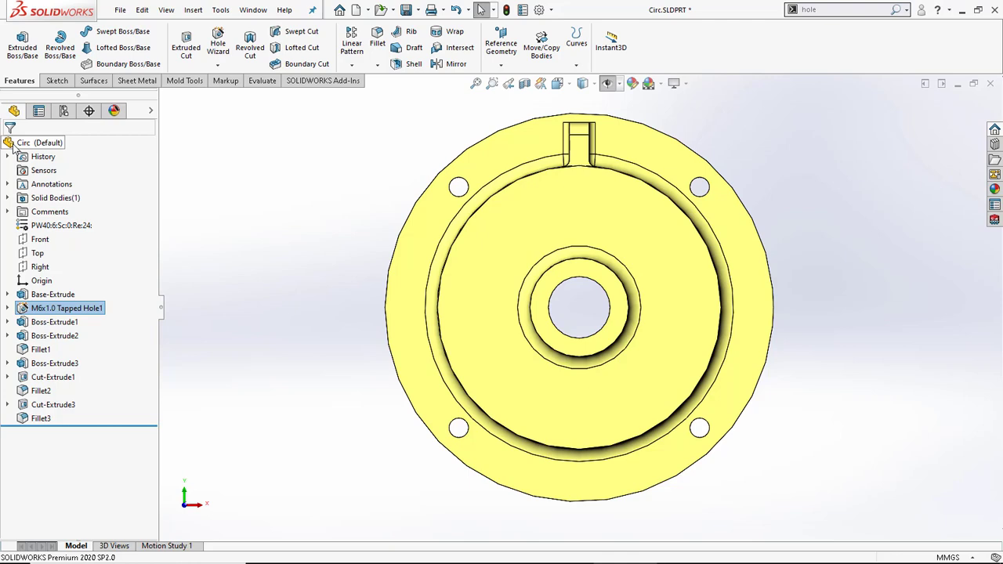
# Step: In Document Properties > Detailing, enable Cosmetic threads and Shaded cosmetic threads for Circ
pyautogui.click(539, 10)
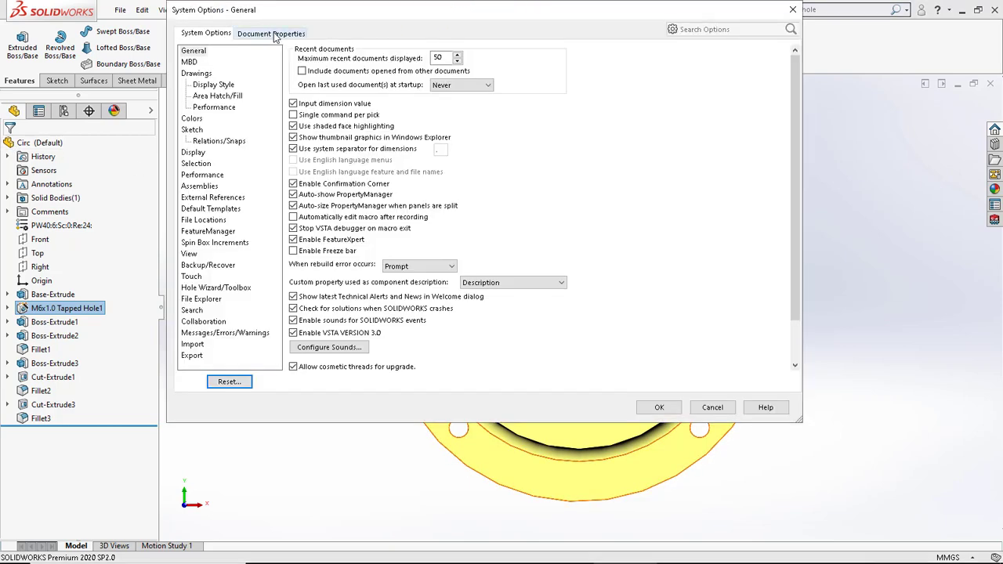
pyautogui.click(276, 35)
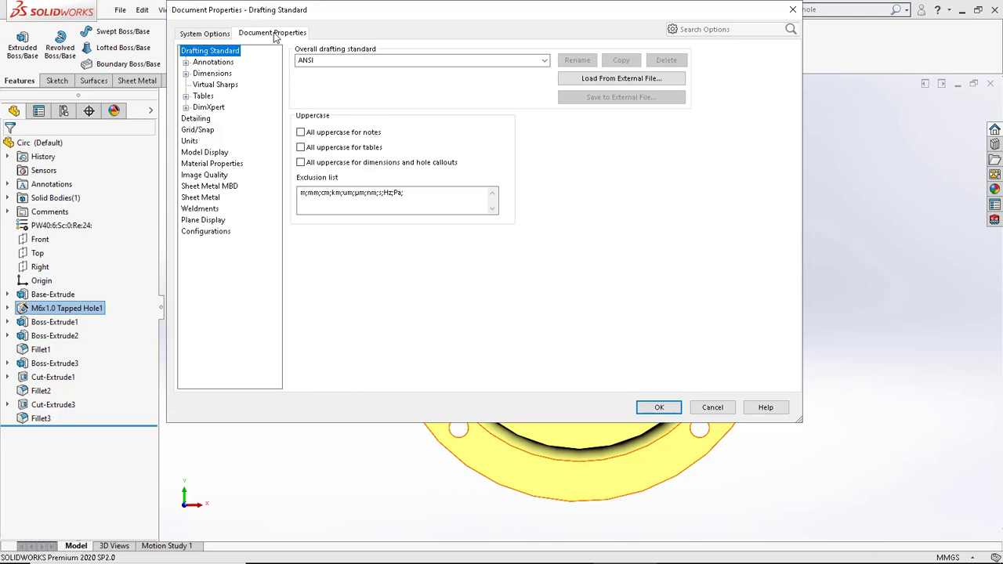
pyautogui.click(198, 120)
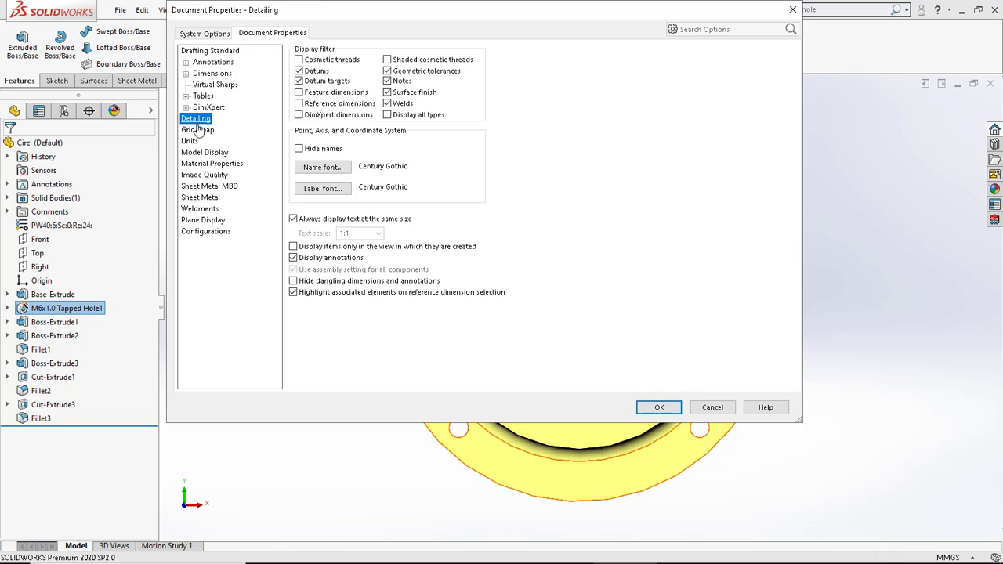
pyautogui.click(299, 60)
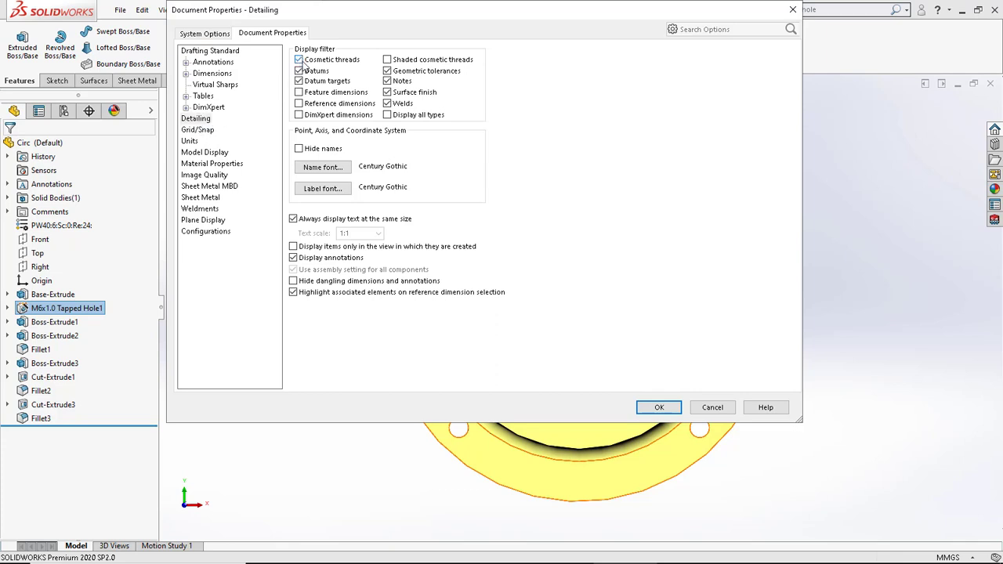
pyautogui.click(388, 59)
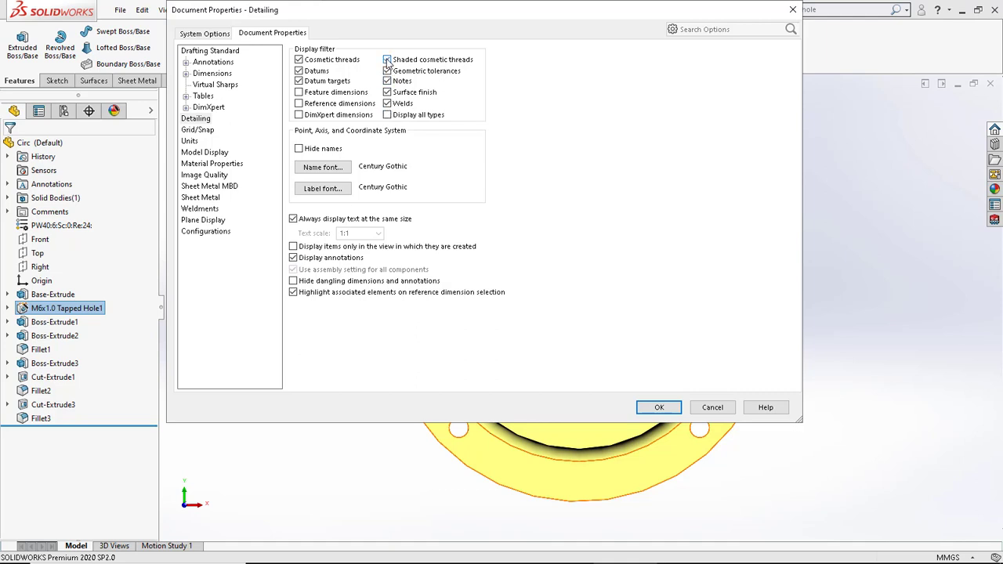
pyautogui.click(659, 409)
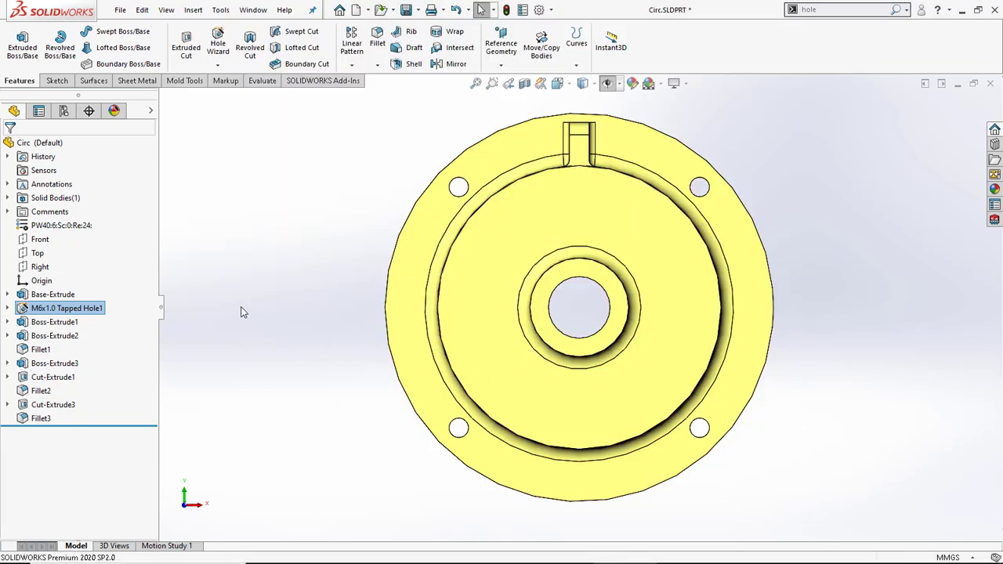
pyautogui.rightClick(59, 185)
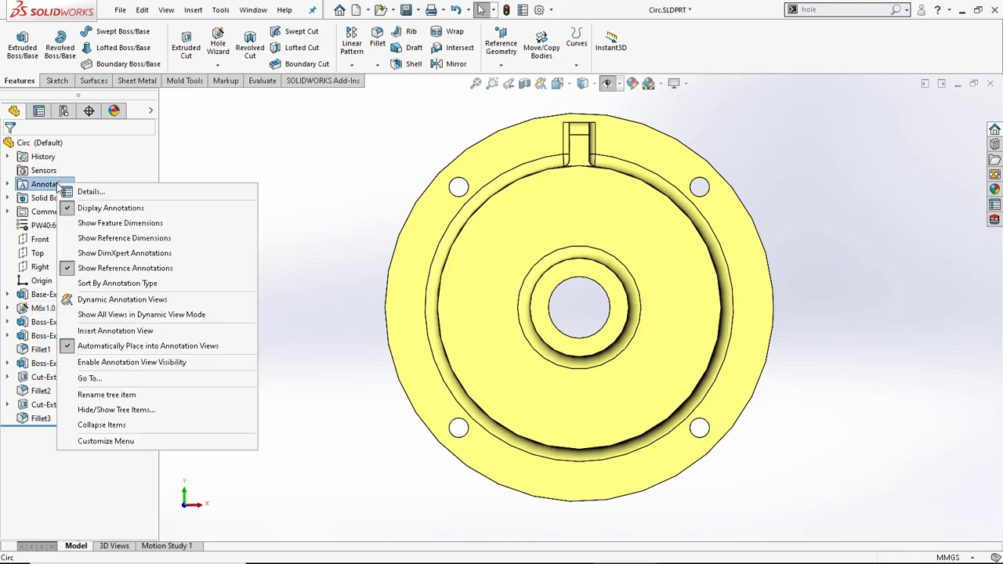
pyautogui.click(85, 193)
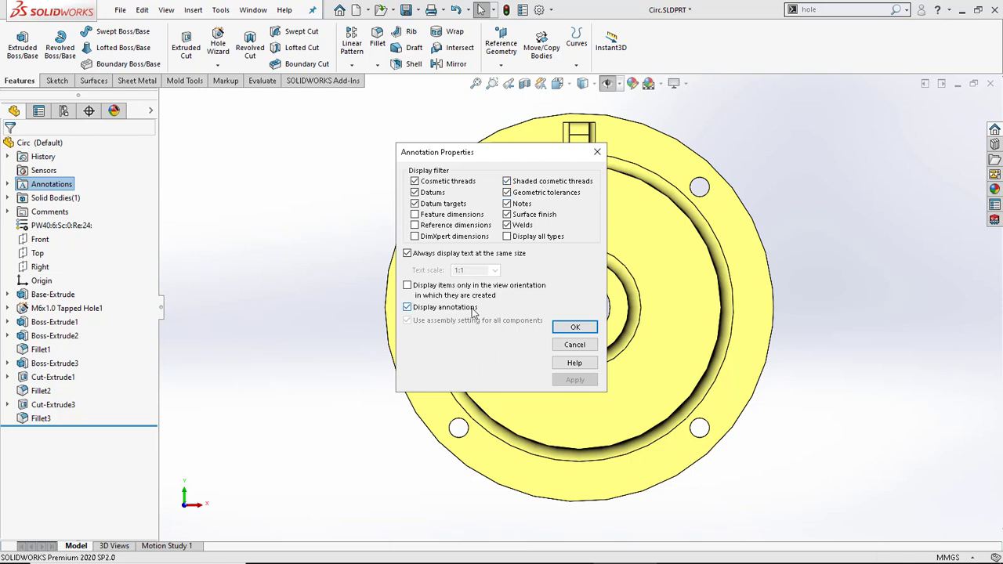
pyautogui.click(576, 327)
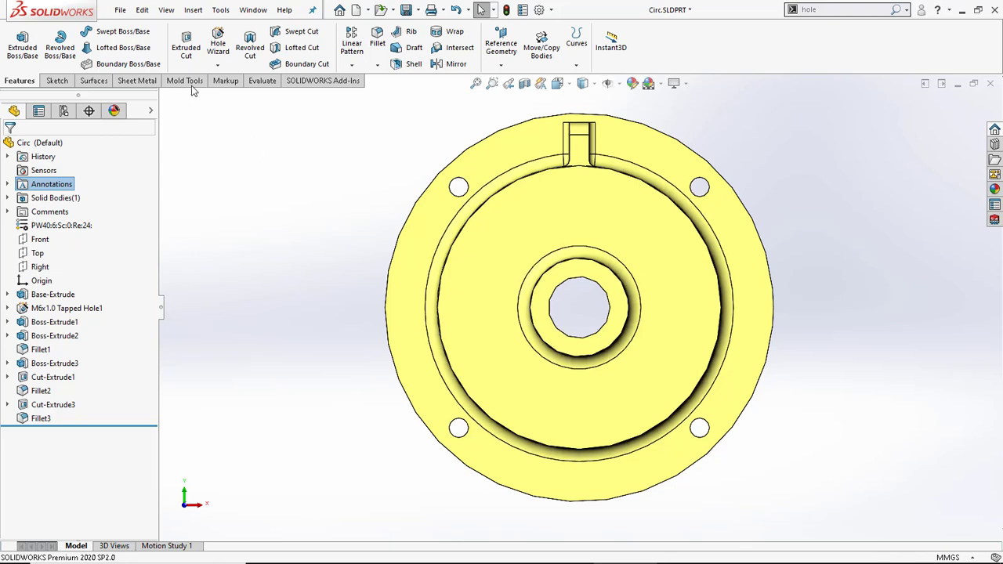
# Step: Show all annotations in the Circ part through View > Hide/Show
pyautogui.click(176, 11)
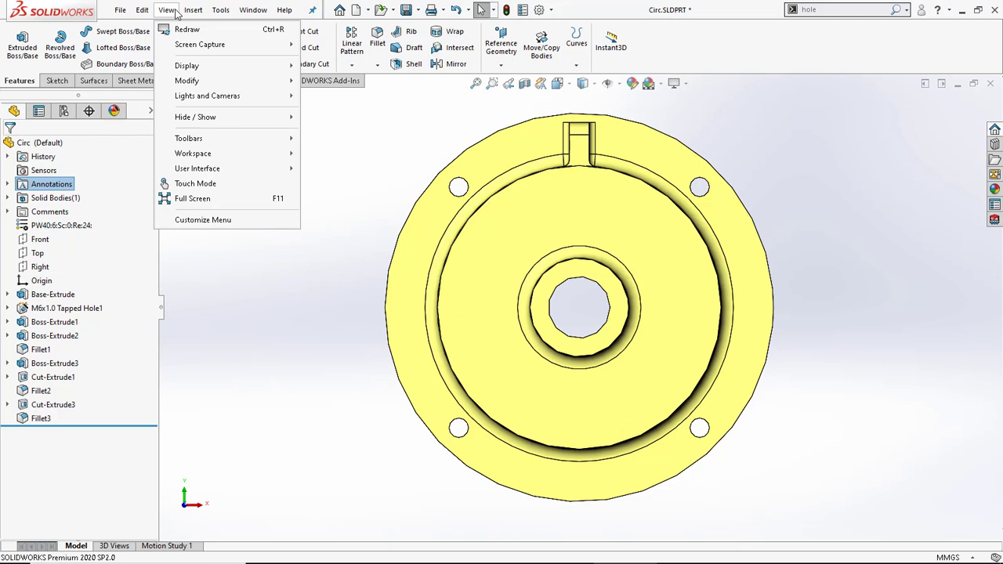
pyautogui.moveTo(193, 118)
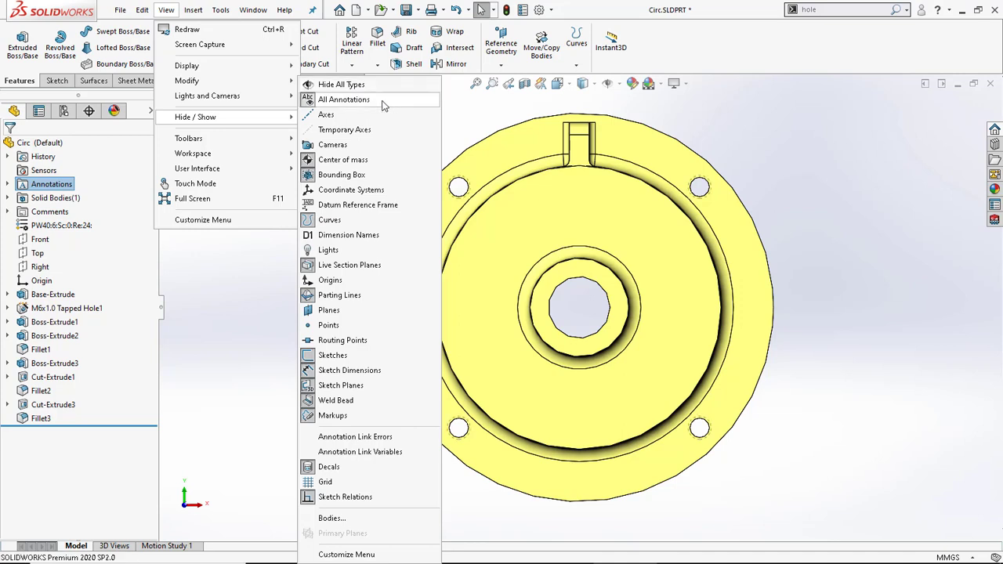
pyautogui.click(220, 295)
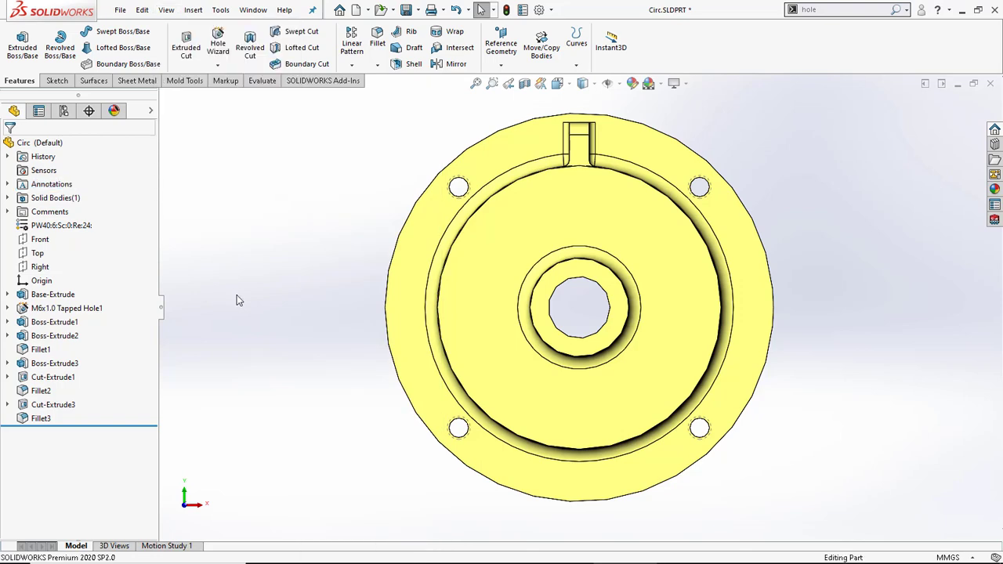
# Step: Zoom in on the bolt hole's cosmetic thread circle and save Circ
pyautogui.scroll(-6, 510, 197)
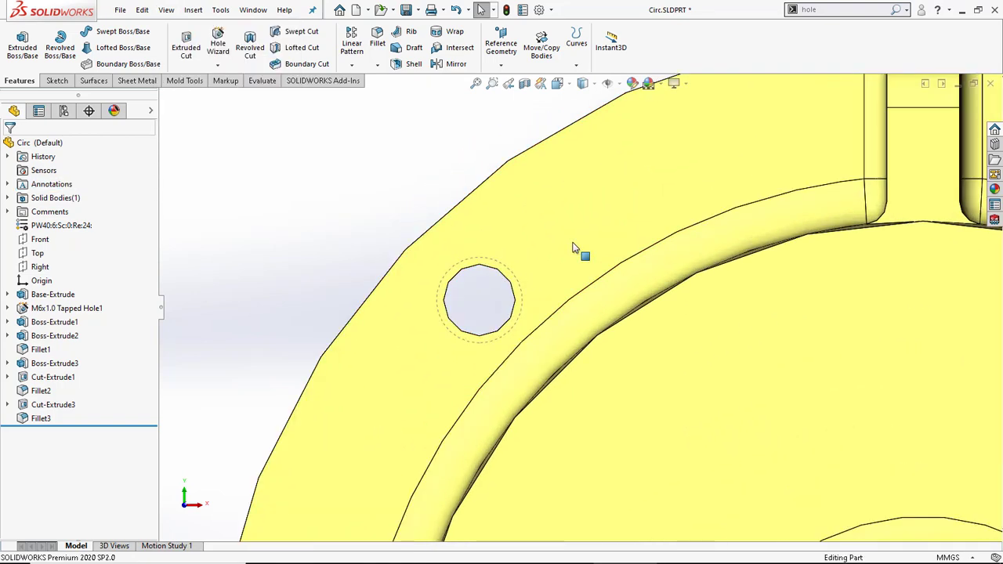
pyautogui.scroll(-2, 572, 249)
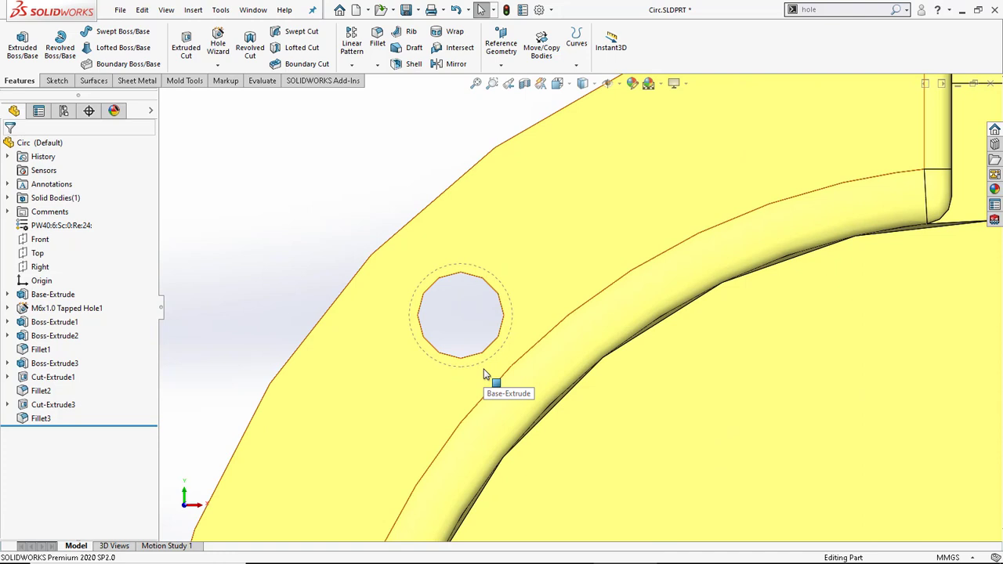
pyautogui.hotkey('ctrl', 's')
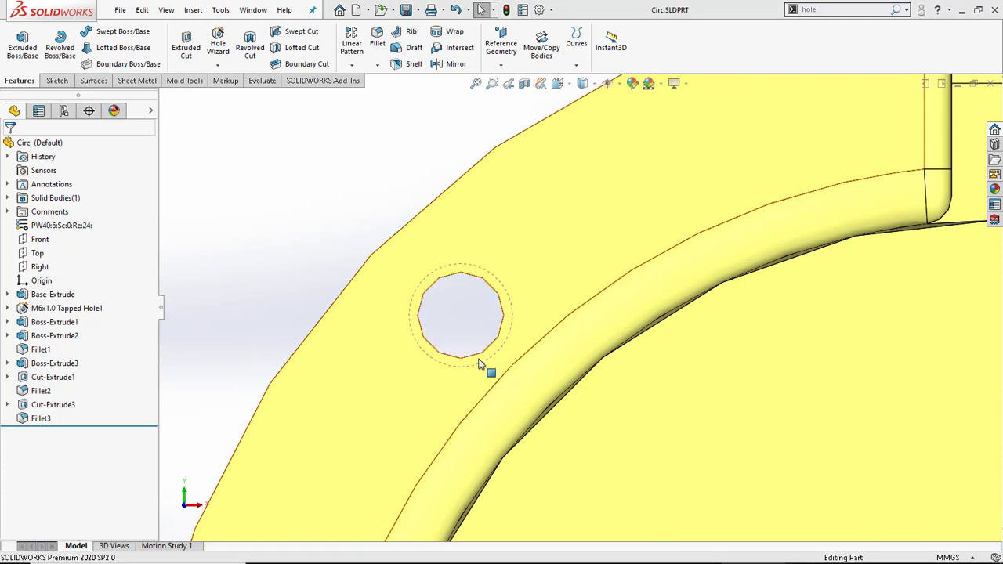
# Step: In the Hole_Alignment assembly, set M5x0.8 Tapped Hole1 to use the Cosmetic thread option
pyautogui.click(253, 10)
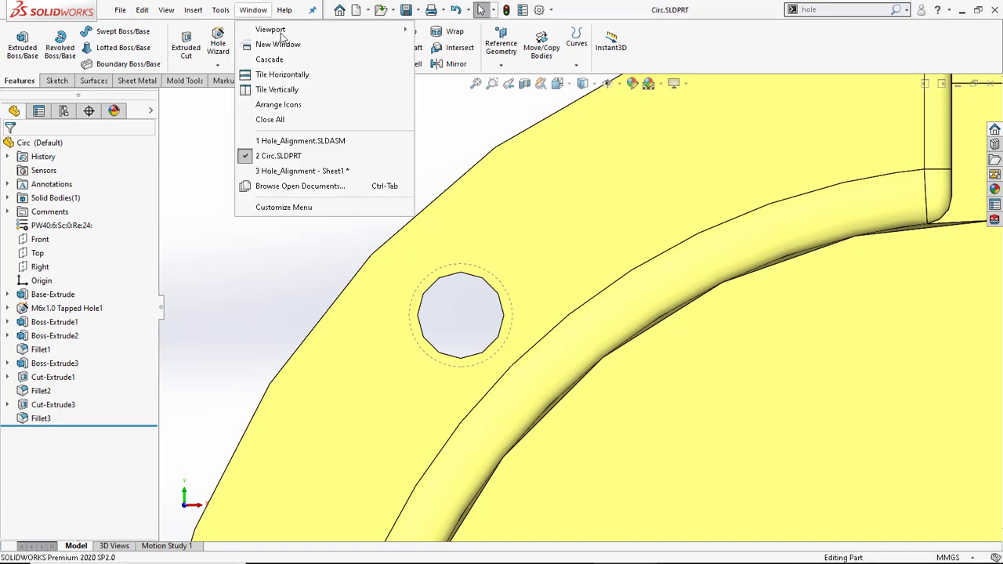
pyautogui.click(306, 140)
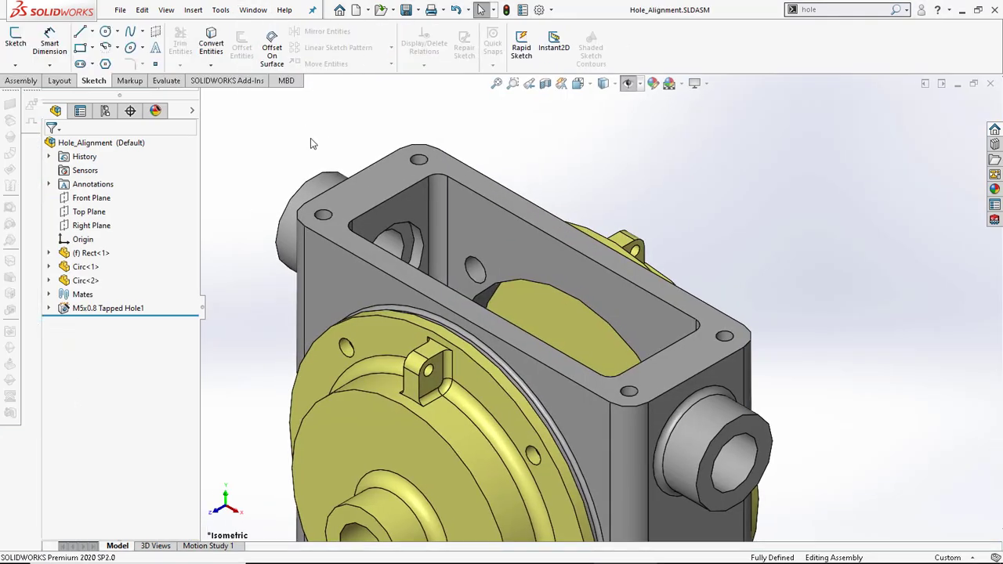
pyautogui.rightClick(144, 309)
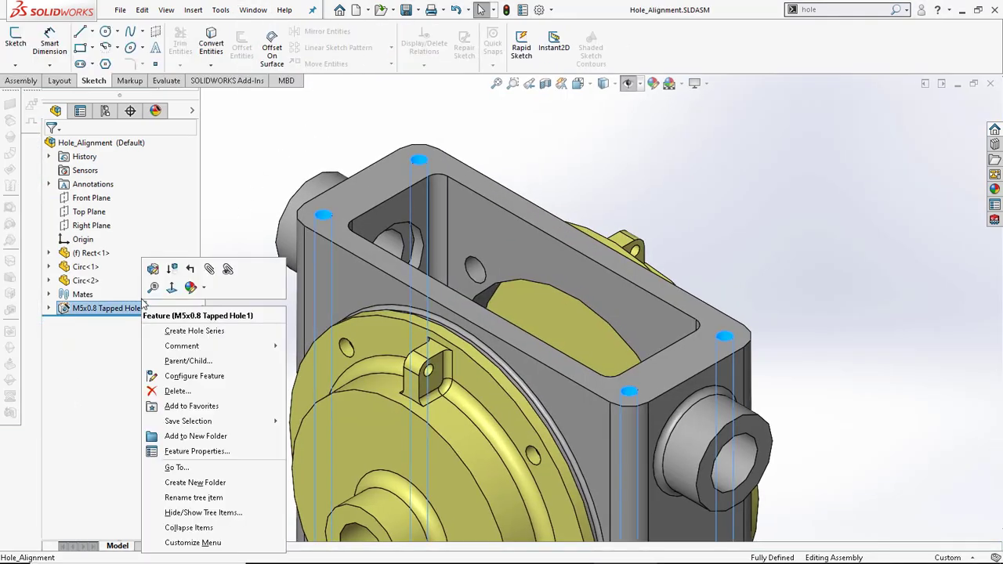
pyautogui.click(153, 271)
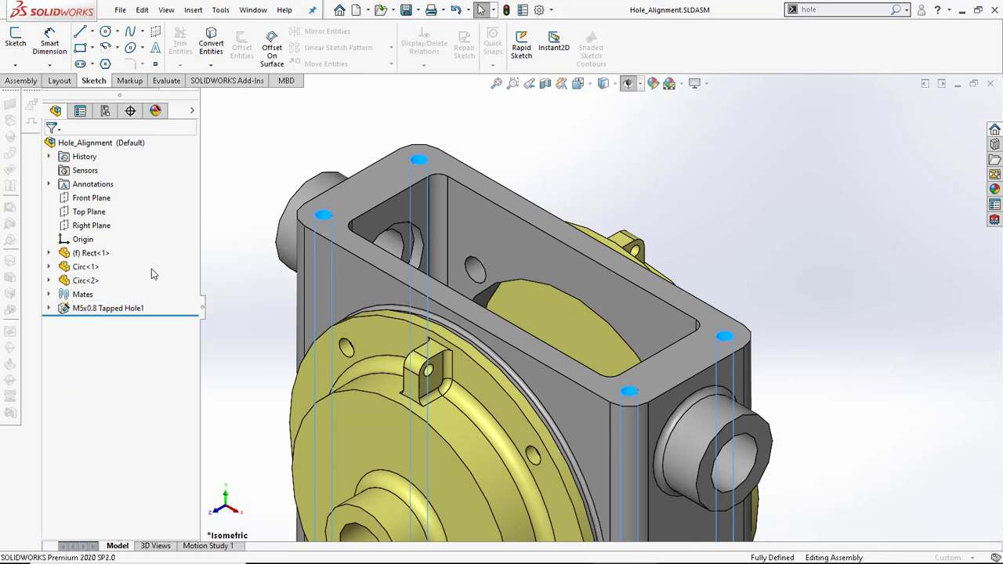
pyautogui.moveTo(188, 313); pyautogui.dragTo(188, 396)
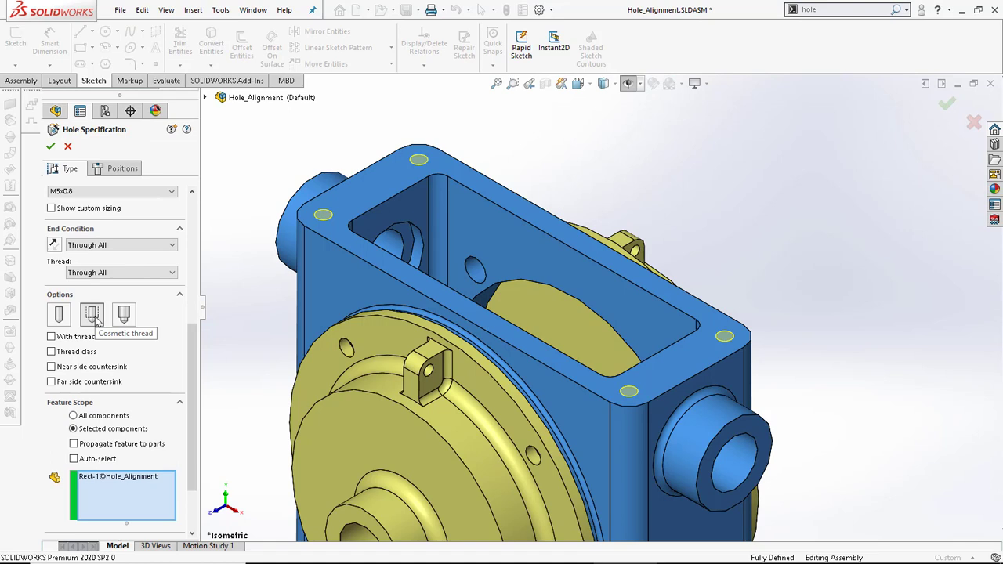
pyautogui.click(51, 148)
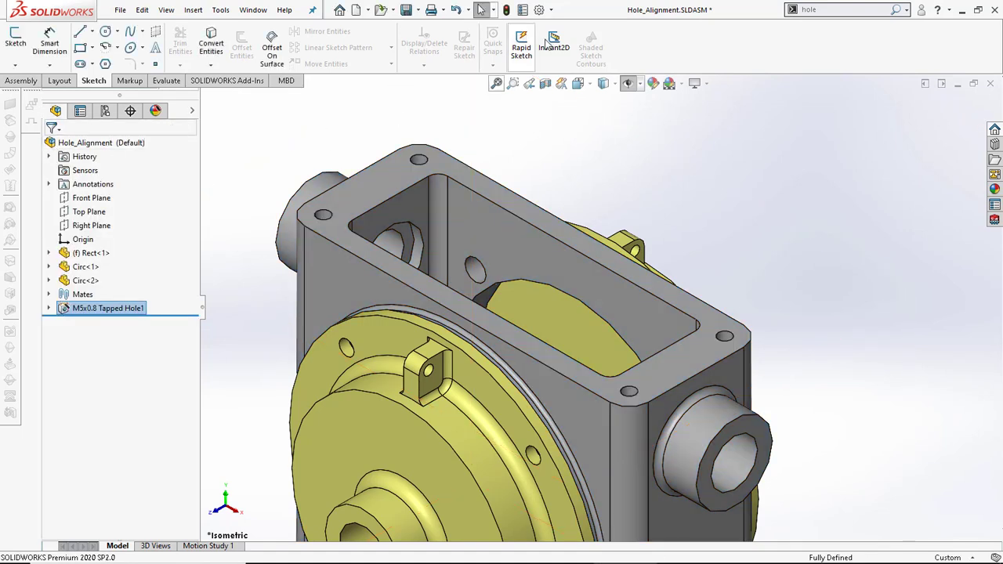
# Step: Confirm Hole_Alignment's Detailing display filter shows cosmetic threads and assembly annotations
pyautogui.click(539, 8)
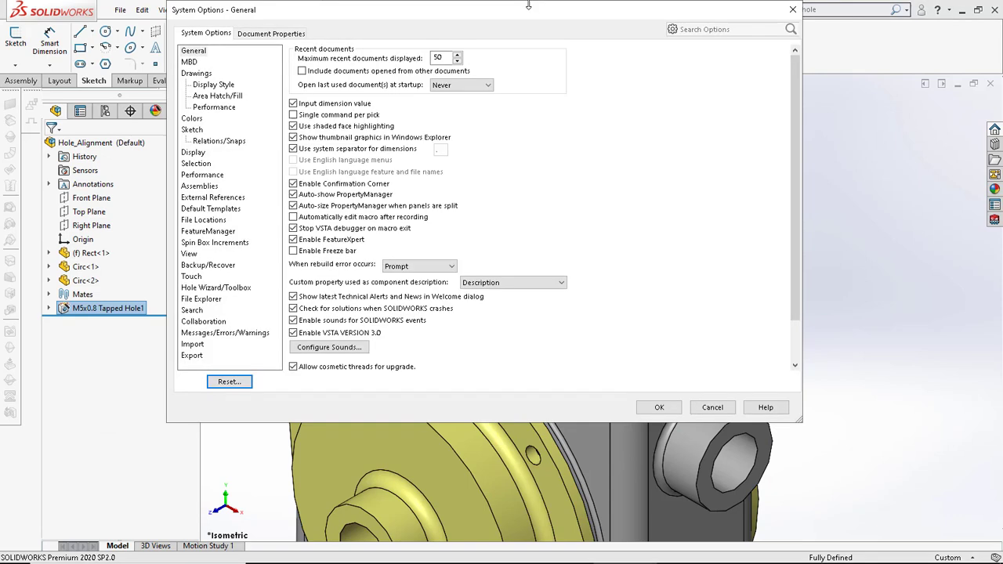
pyautogui.click(262, 33)
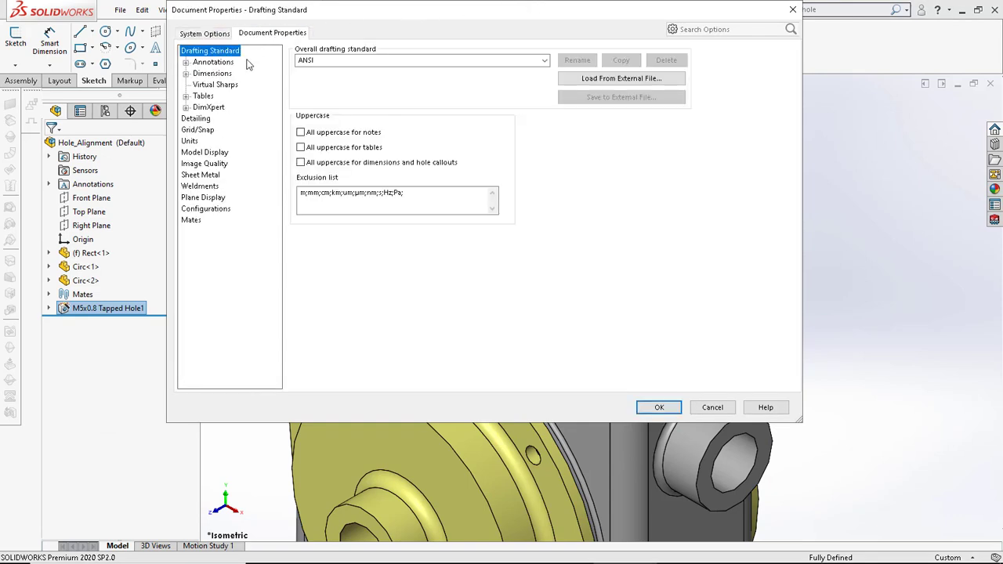
pyautogui.click(196, 119)
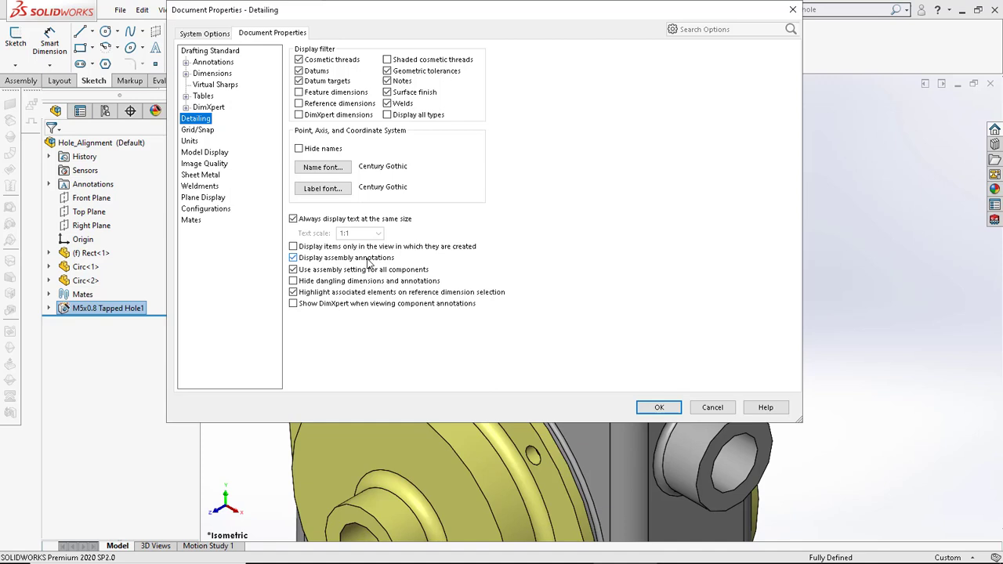
pyautogui.click(656, 412)
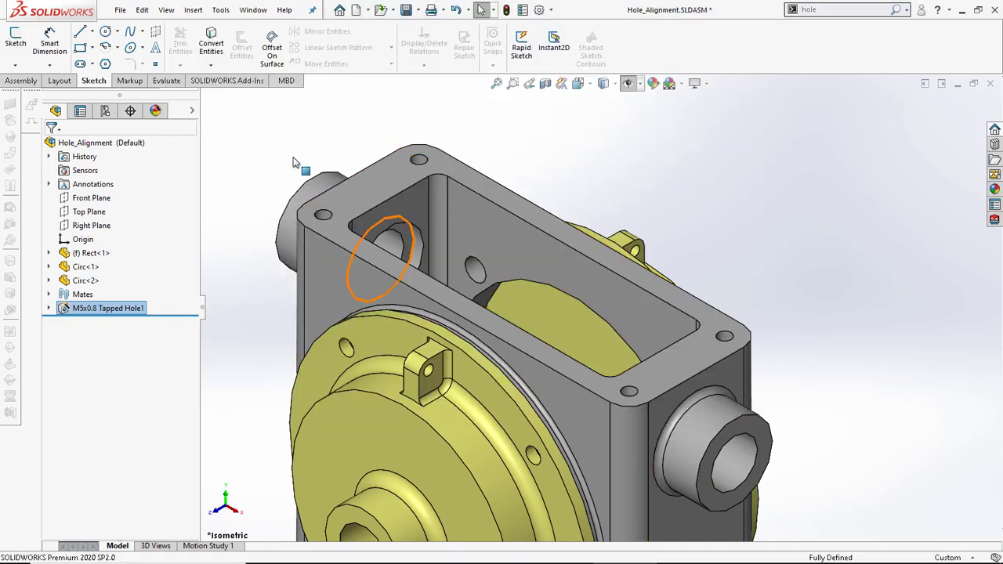
# Step: Turn off Hide All Types so the assembly's annotation types are visible again
pyautogui.click(174, 12)
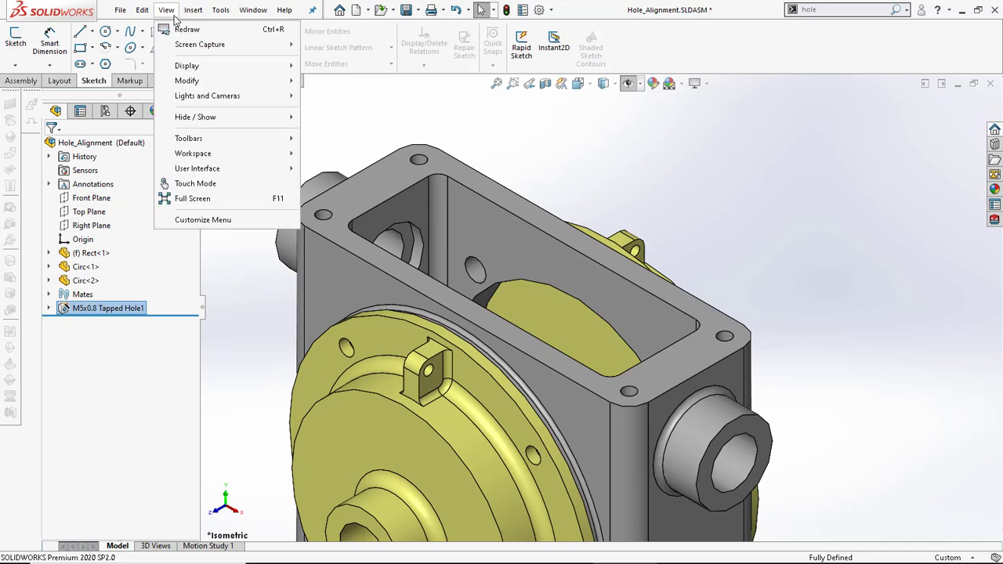
pyautogui.moveTo(203, 126)
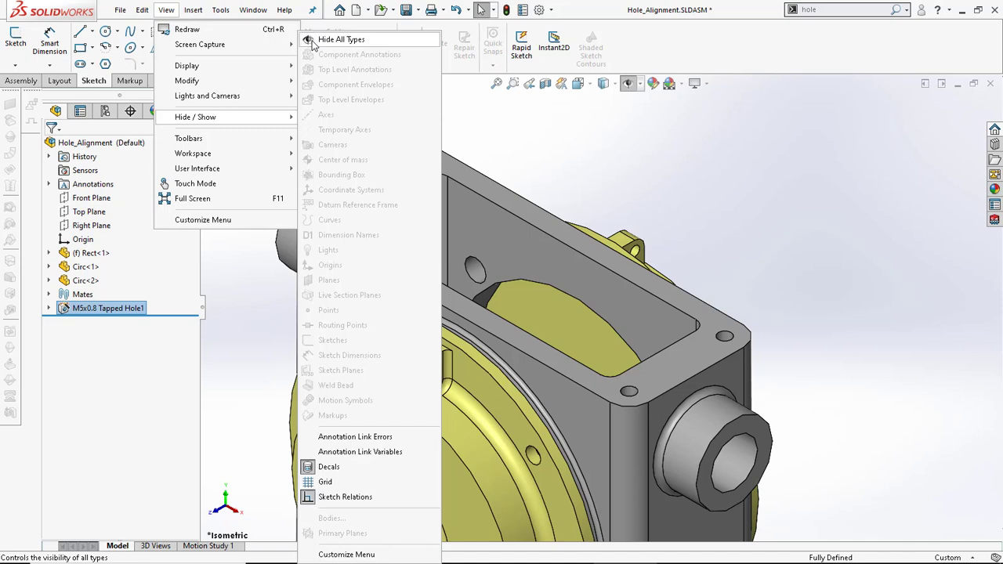
pyautogui.click(247, 240)
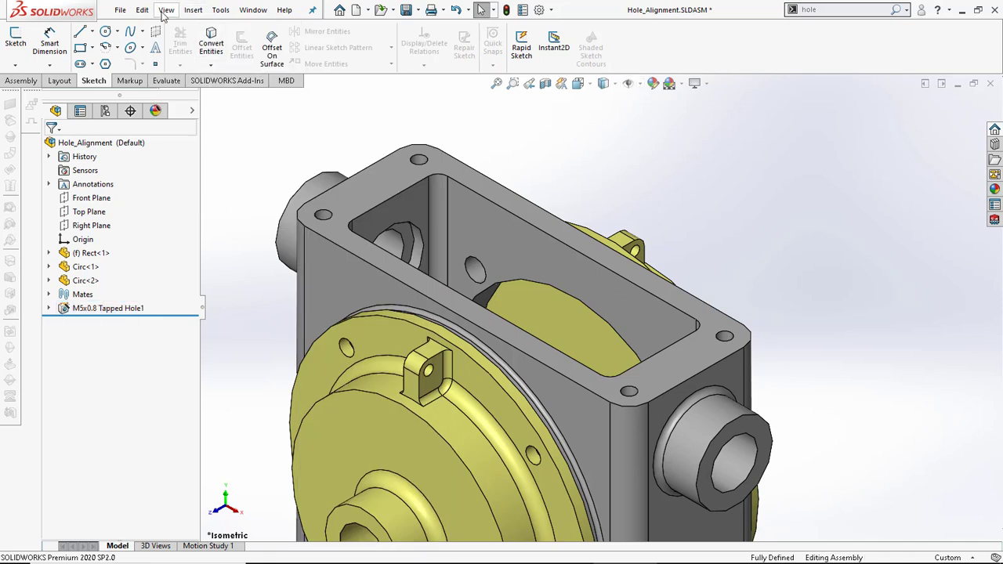
pyautogui.click(167, 9)
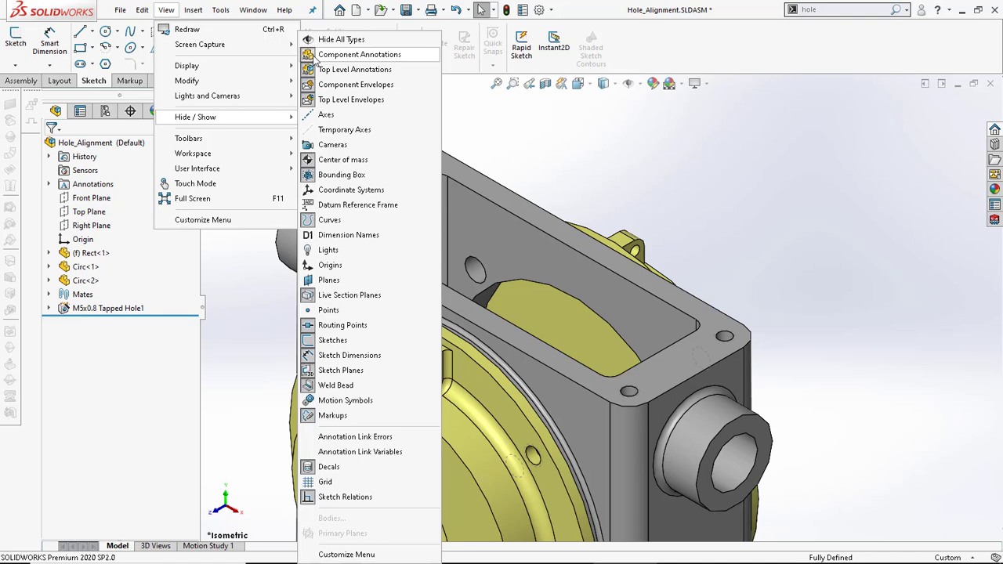
pyautogui.click(452, 114)
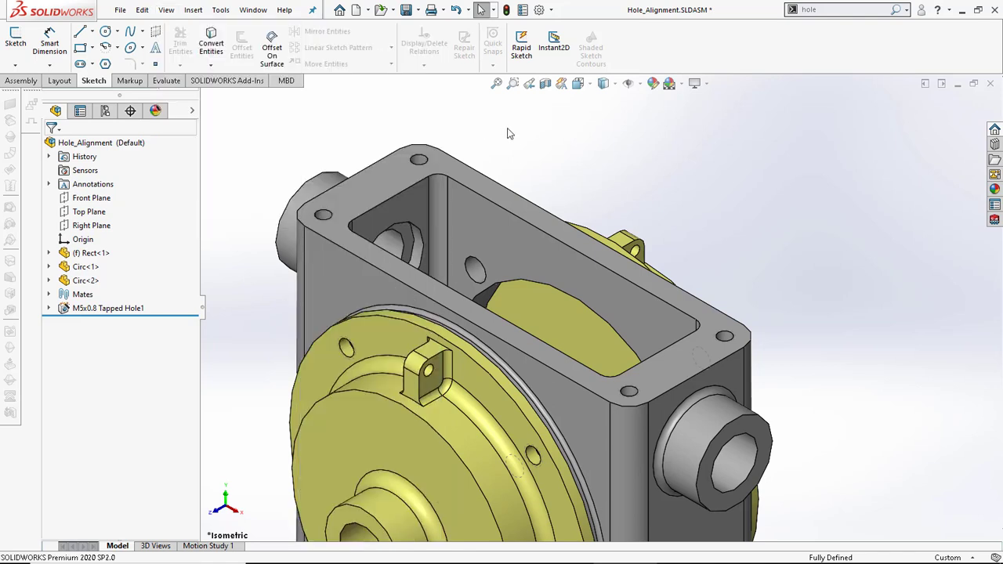
pyautogui.scroll(-10, 443, 183)
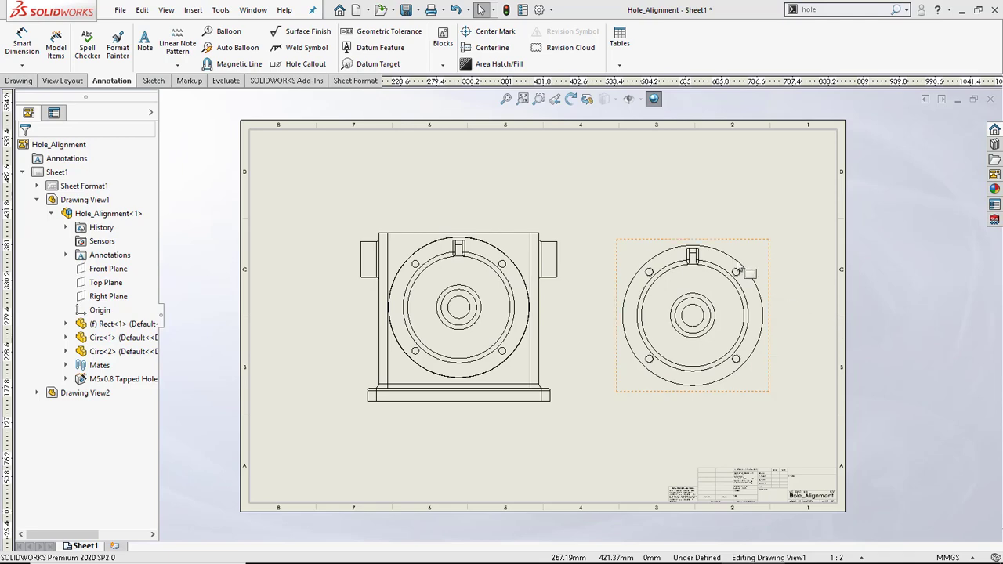
pyautogui.scroll(-4, 747, 265)
pyautogui.scroll(-5, 697, 334)
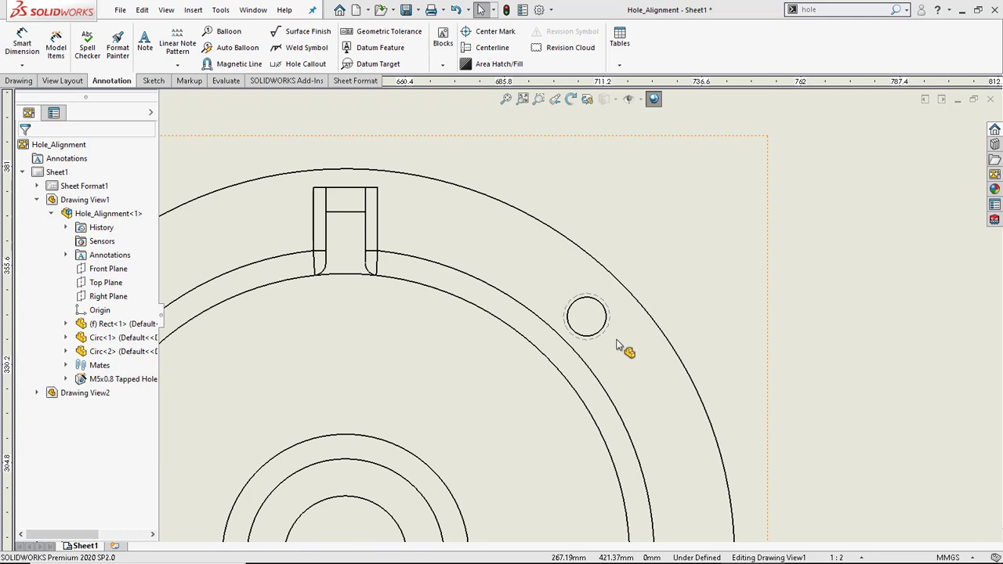
pyautogui.scroll(6, 620, 347)
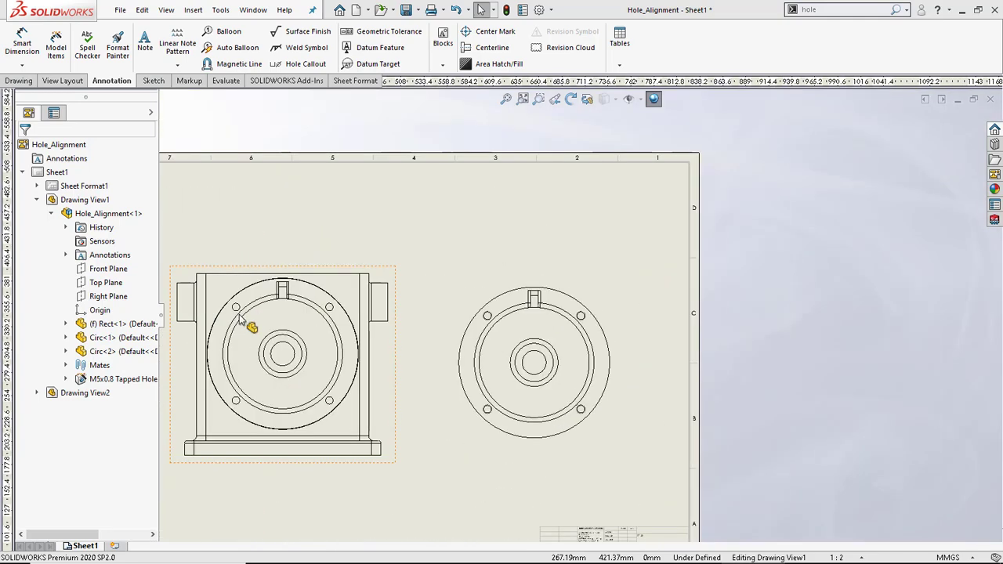
pyautogui.scroll(-5, 353, 334)
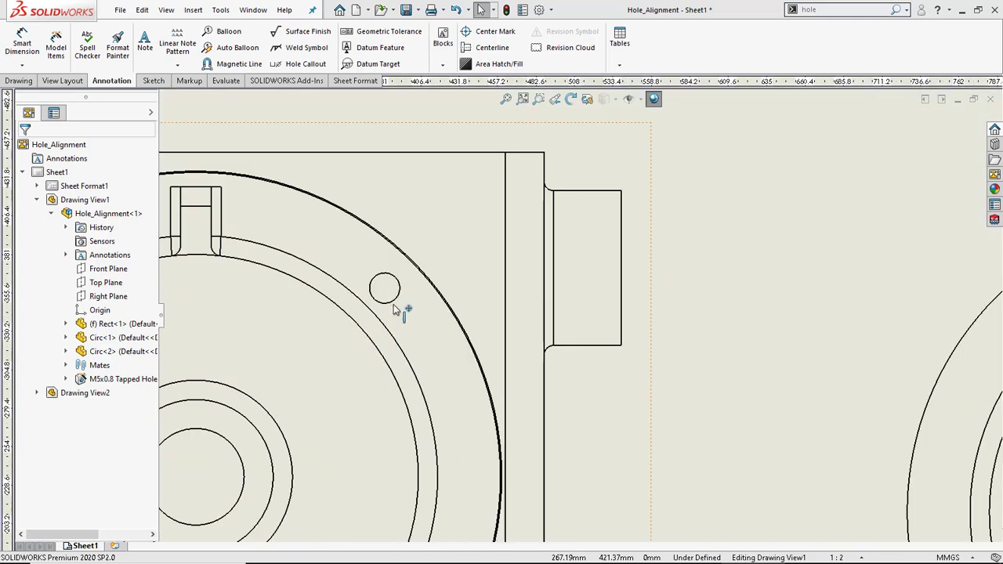
pyautogui.scroll(-3, 394, 310)
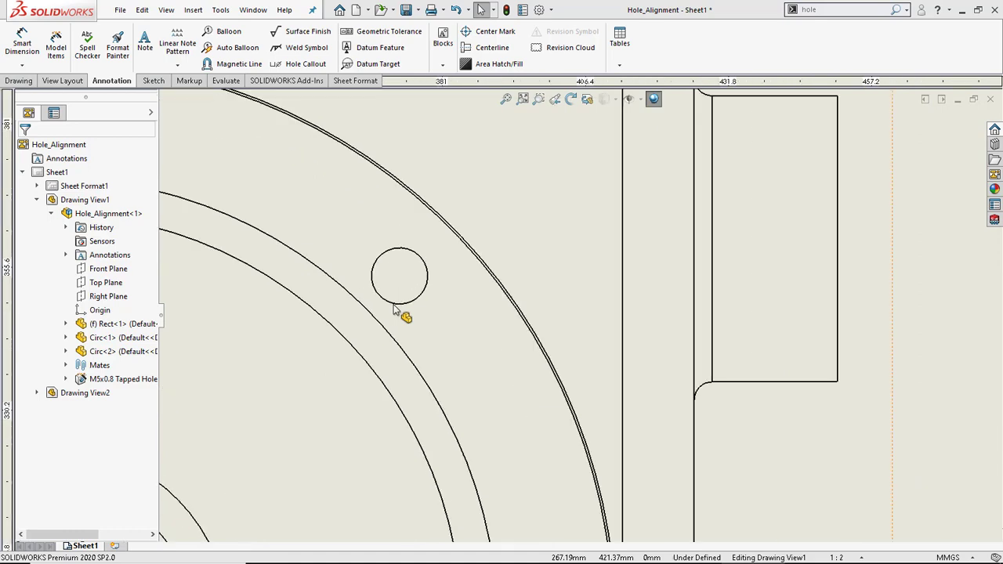
pyautogui.scroll(6, 394, 311)
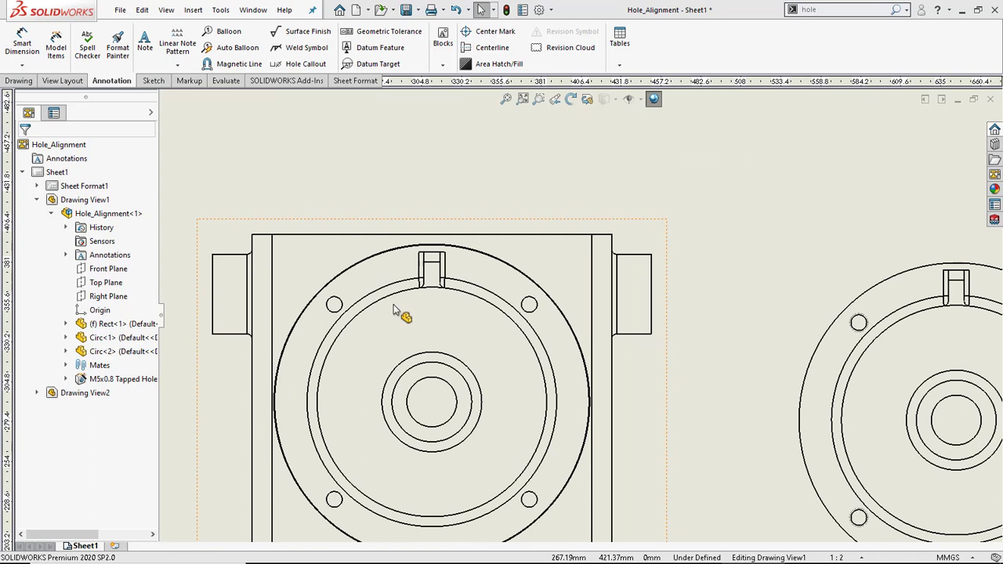
# Step: Insert Cosmetic thread model items into Drawing View1 and zoom to a flange bolt hole
pyautogui.click(396, 223)
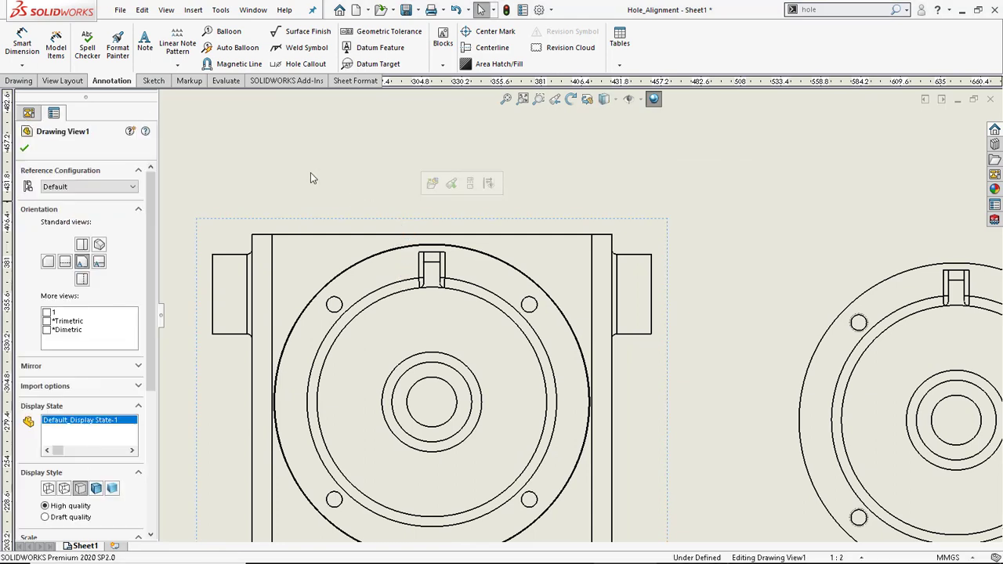
pyautogui.click(68, 61)
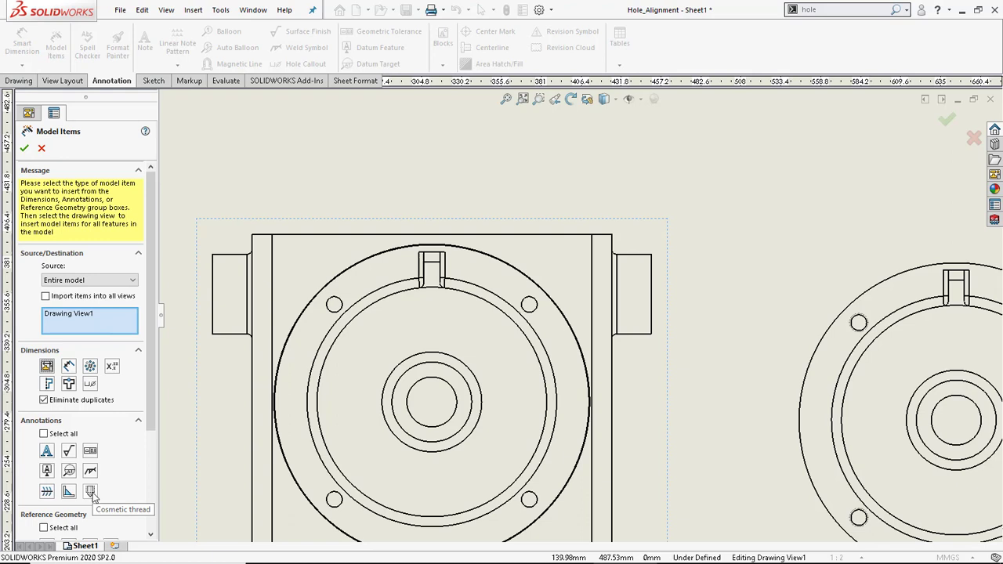
pyautogui.click(91, 492)
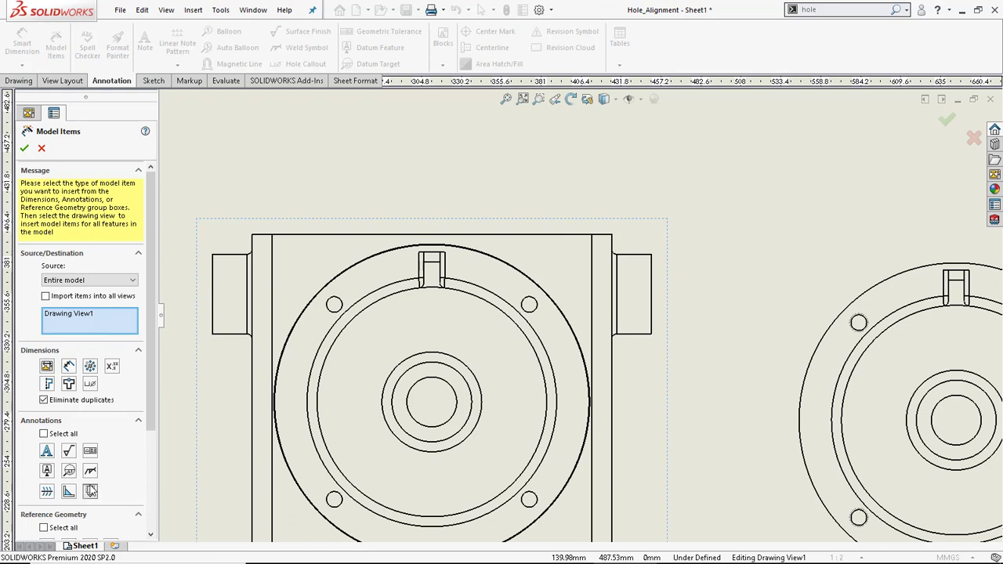
pyautogui.click(26, 149)
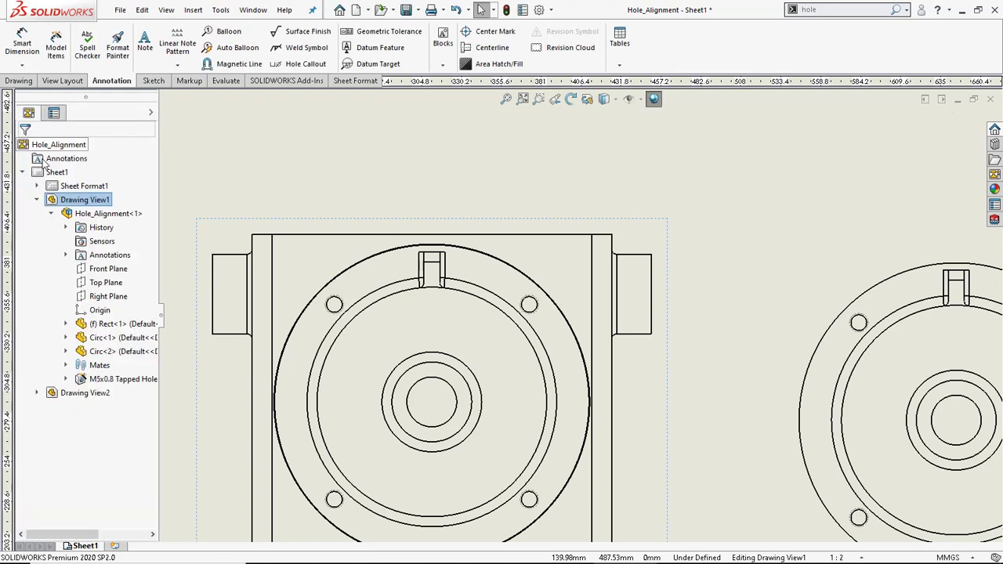
pyautogui.scroll(-3, 307, 313)
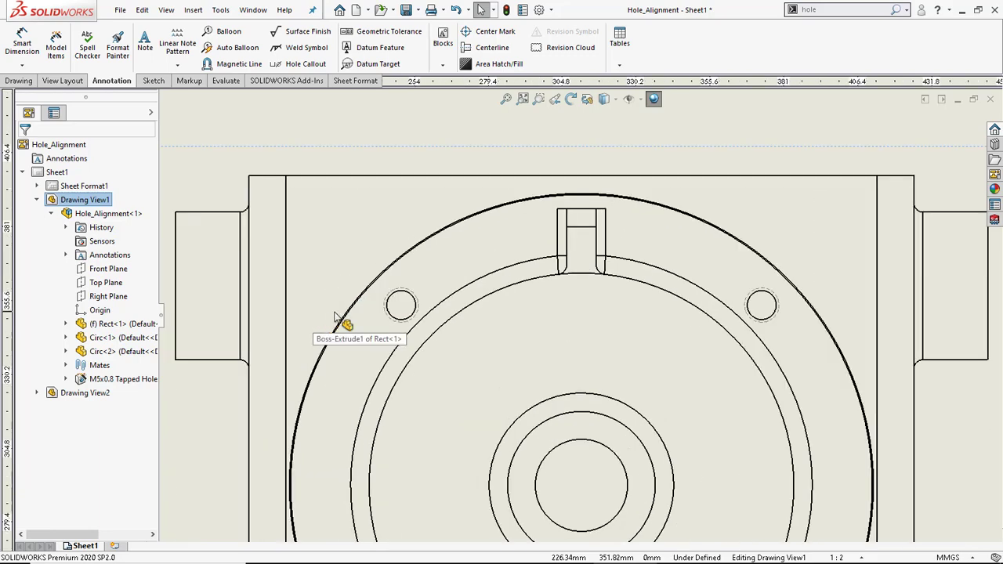
pyautogui.scroll(-5, 385, 332)
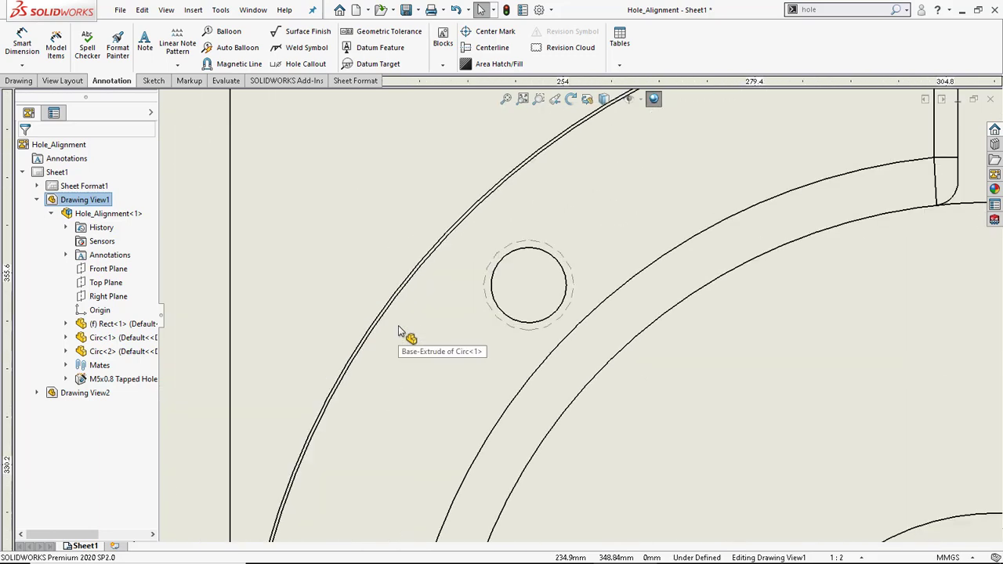